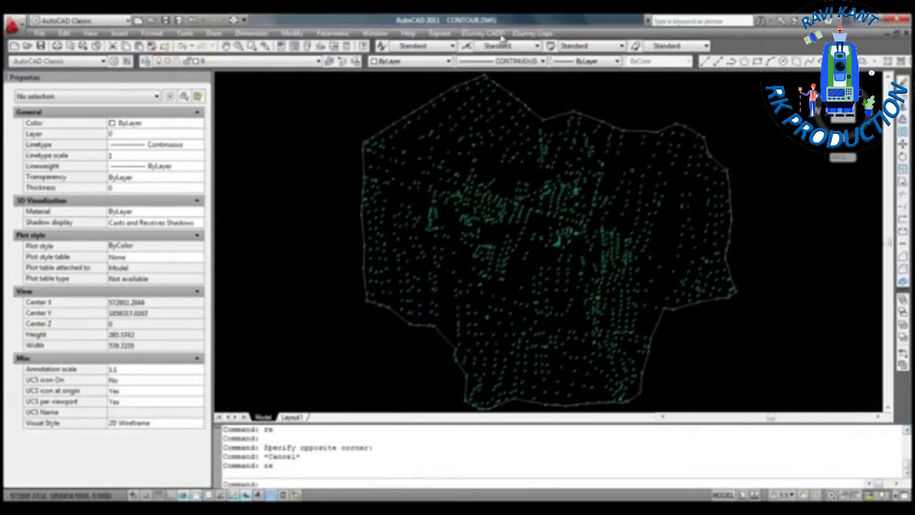
Open the contour settings and examine the contour interval, major contours, grid and scanning radius fields.
{"action": "left_click", "coordinate": [483, 33]}
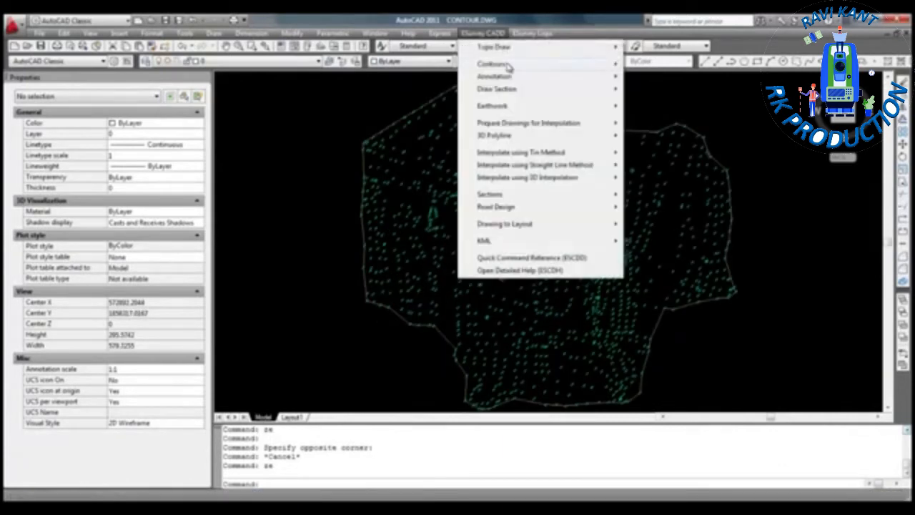
{"action": "mouse_move", "coordinate": [508, 65]}
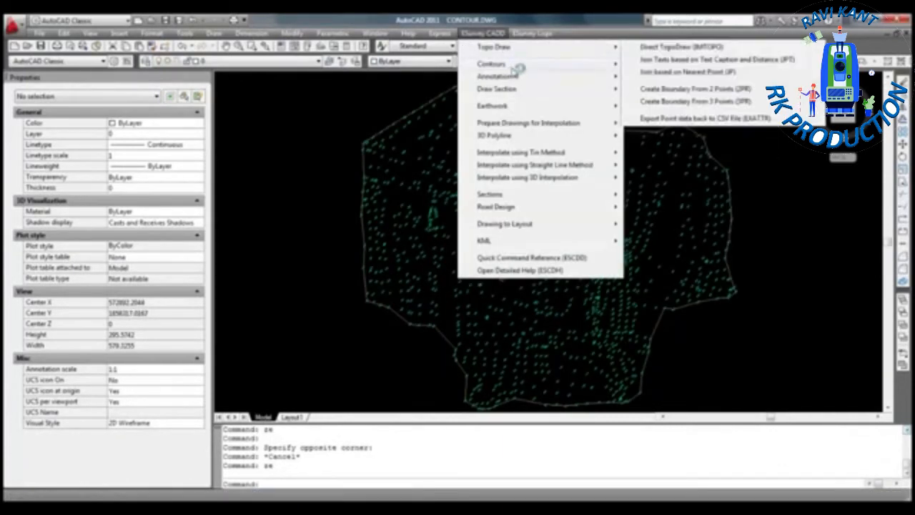
{"action": "left_click", "coordinate": [652, 64]}
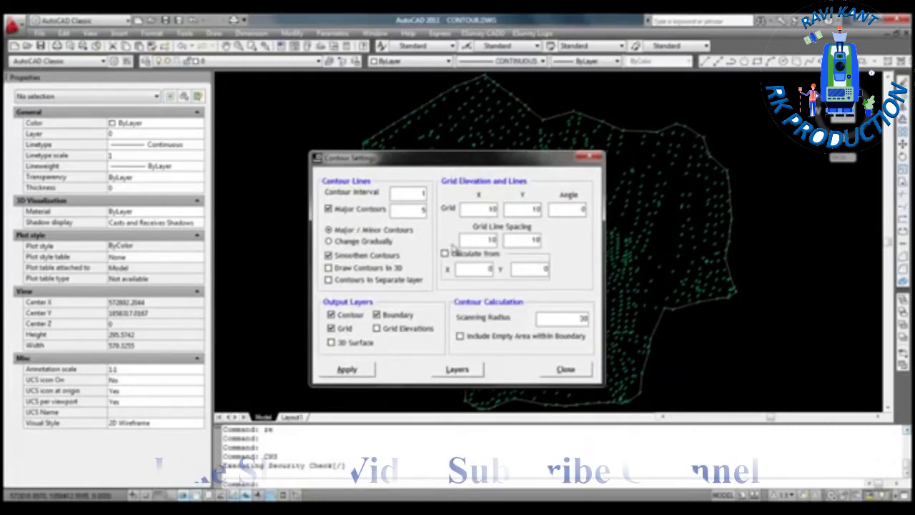
{"action": "double_click", "coordinate": [424, 193]}
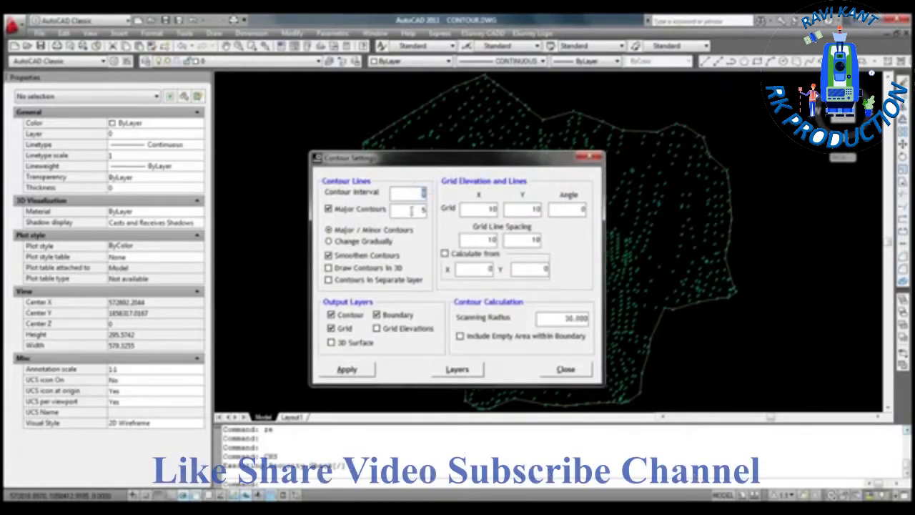
{"action": "double_click", "coordinate": [412, 210]}
{"action": "left_click", "coordinate": [485, 209]}
{"action": "left_click", "coordinate": [565, 320]}
{"action": "double_click", "coordinate": [575, 318]}
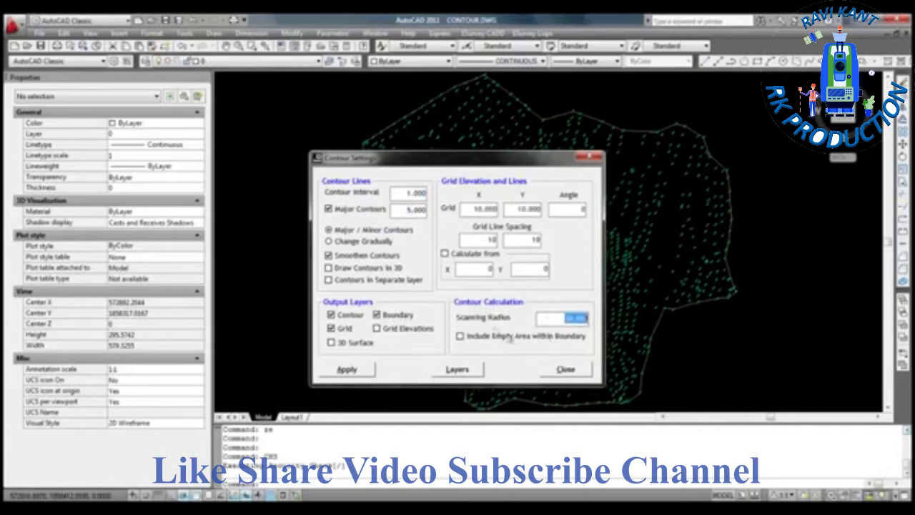
{"action": "left_click", "coordinate": [482, 268]}
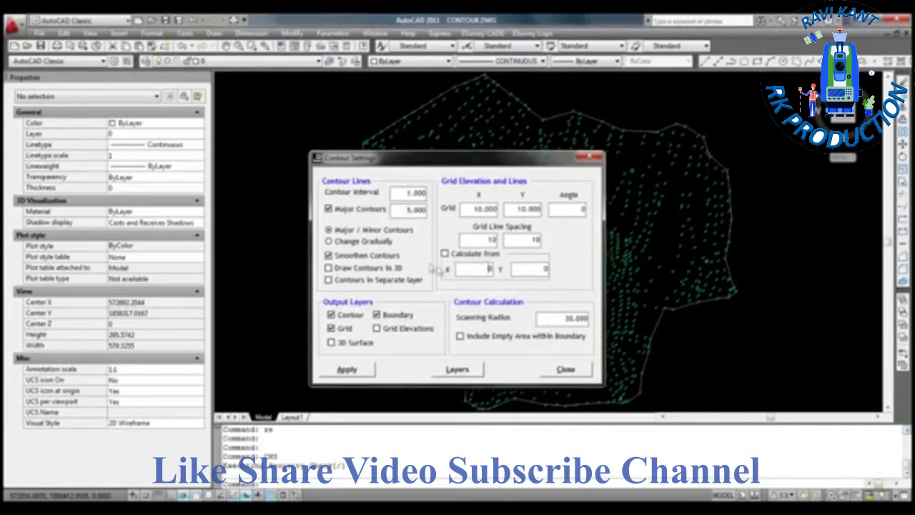
Set the contour interval to 0.5 and the major contours to 2.
{"action": "double_click", "coordinate": [406, 193]}
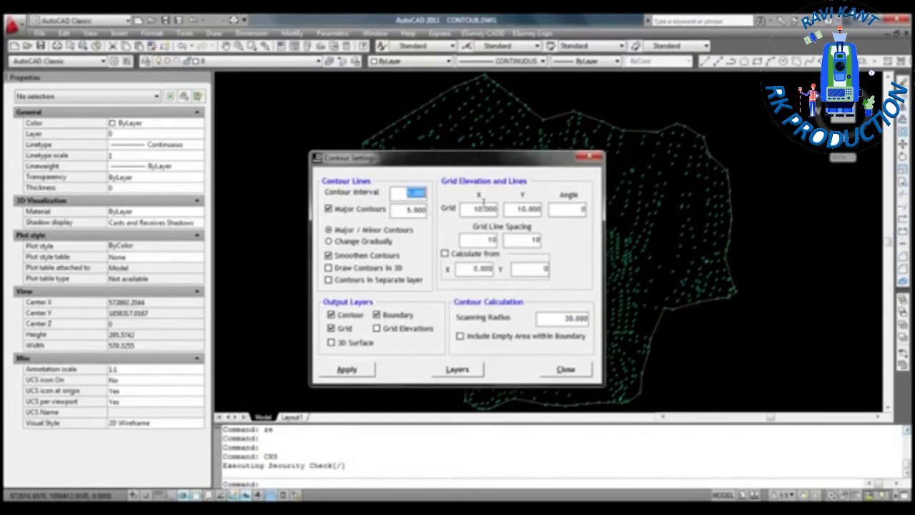
{"action": "type", "text": "5"}
{"action": "double_click", "coordinate": [405, 212]}
{"action": "type", "text": "2"}
Set the grid elevation X and Y values to 5.
{"action": "left_click", "coordinate": [473, 206]}
{"action": "left_click_drag", "start_coordinate": [473, 210], "coordinate": [534, 211]}
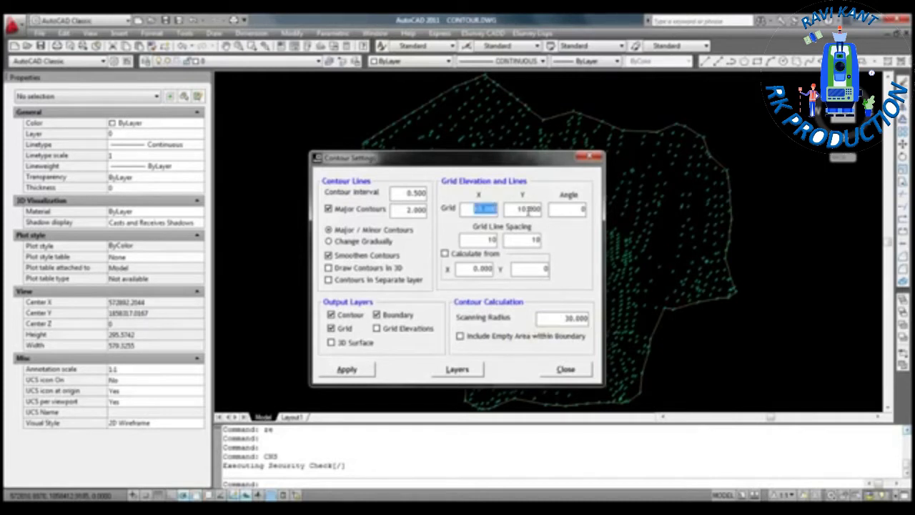
{"action": "type", "text": "5"}
{"action": "double_click", "coordinate": [527, 208]}
{"action": "type", "text": "5"}
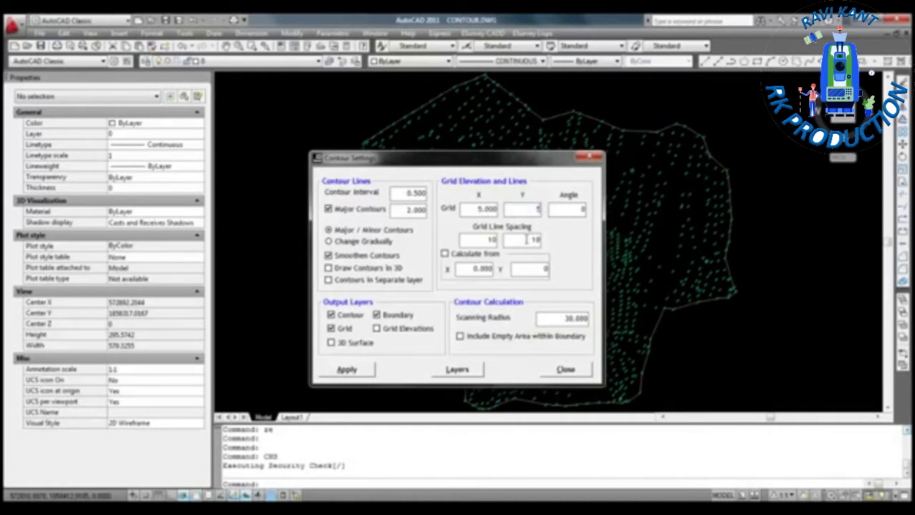
Set the grid line spacing to 5 in both X and Y.
{"action": "left_click", "coordinate": [527, 239]}
{"action": "double_click", "coordinate": [485, 239]}
{"action": "type", "text": "5"}
{"action": "key", "text": "Tab"}
{"action": "type", "text": "5"}
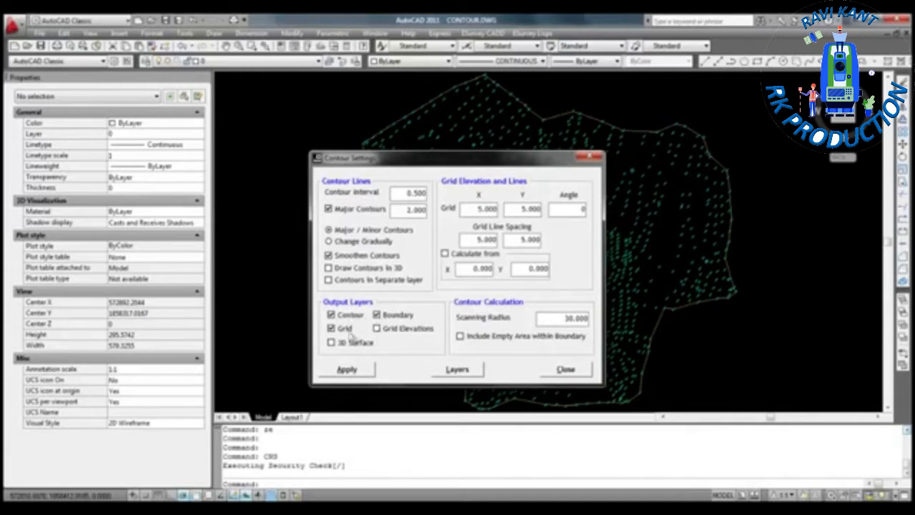
Include Grid Elevations and exclude Boundary from the output layers, apply the contour settings and close them.
{"action": "left_click", "coordinate": [382, 333]}
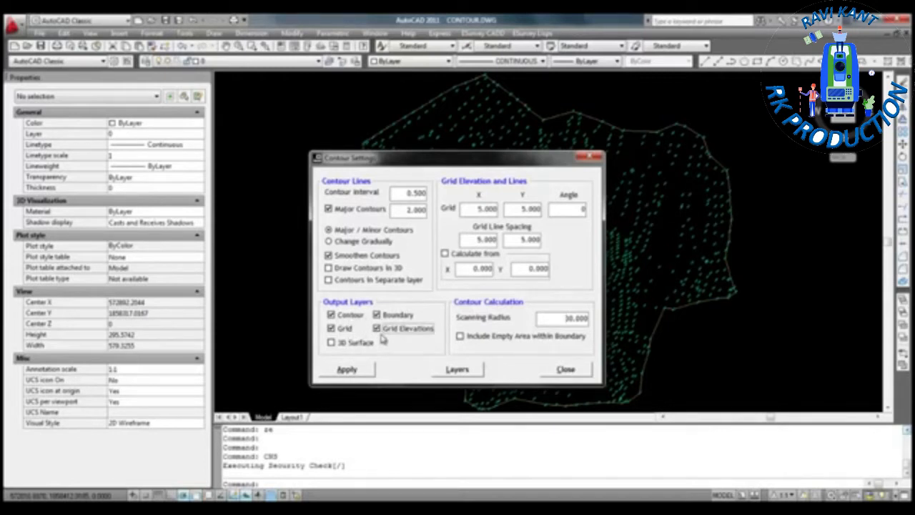
{"action": "left_click", "coordinate": [377, 316]}
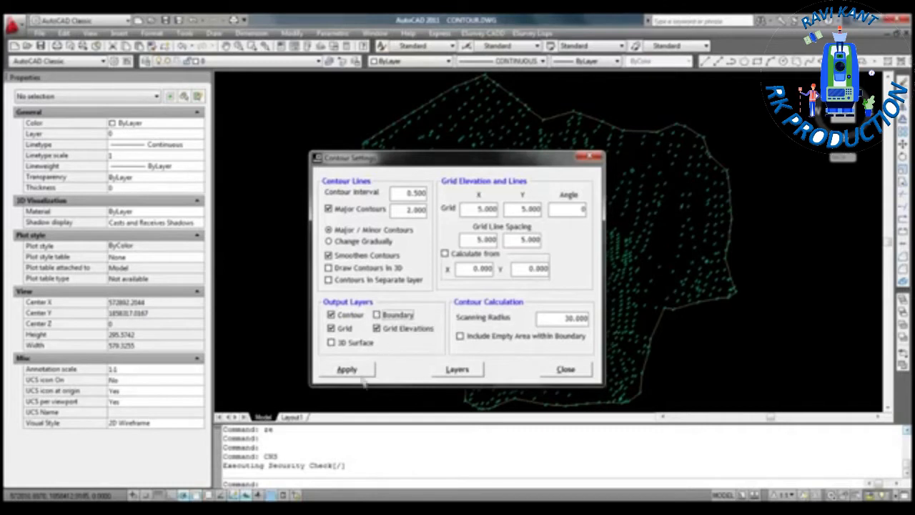
{"action": "left_click", "coordinate": [361, 369]}
{"action": "key", "text": "Return"}
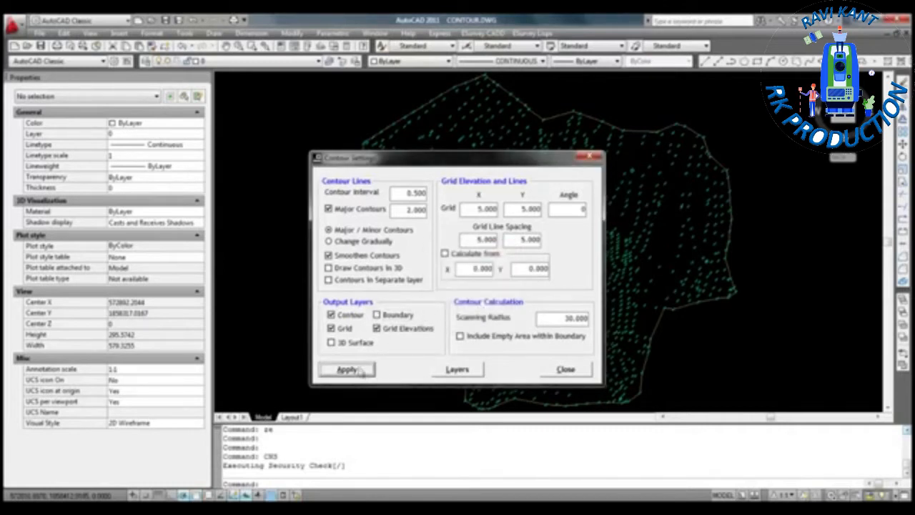
{"action": "left_click", "coordinate": [565, 369]}
Start generating contours with CCON and select all the survey elevation texts as input.
{"action": "left_click", "coordinate": [483, 33]}
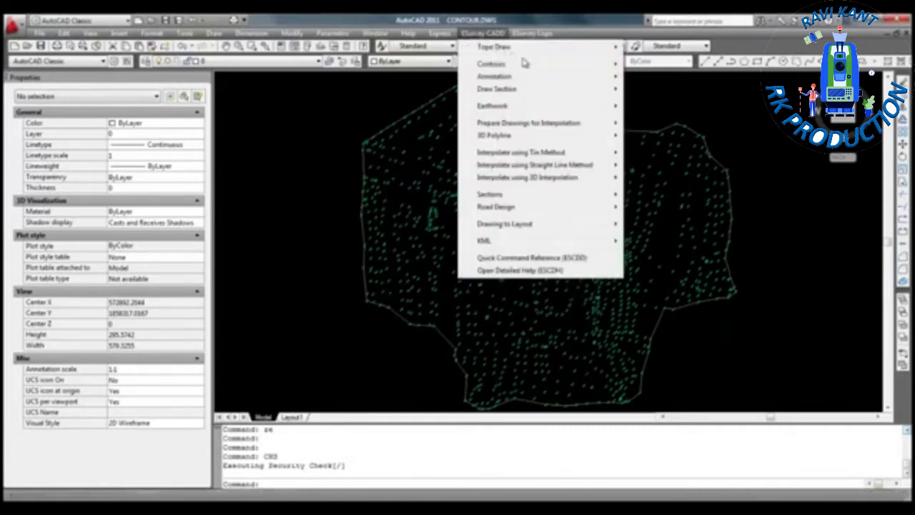
{"action": "mouse_move", "coordinate": [540, 71]}
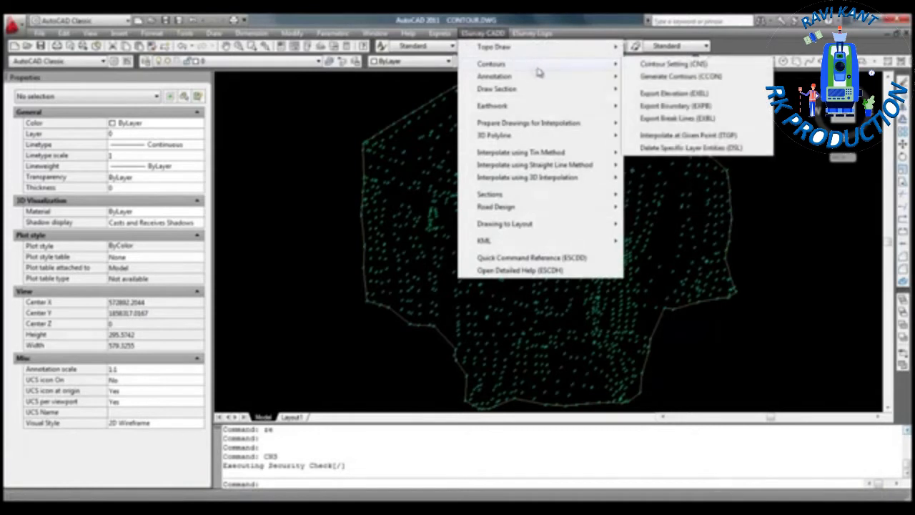
{"action": "left_click", "coordinate": [671, 78]}
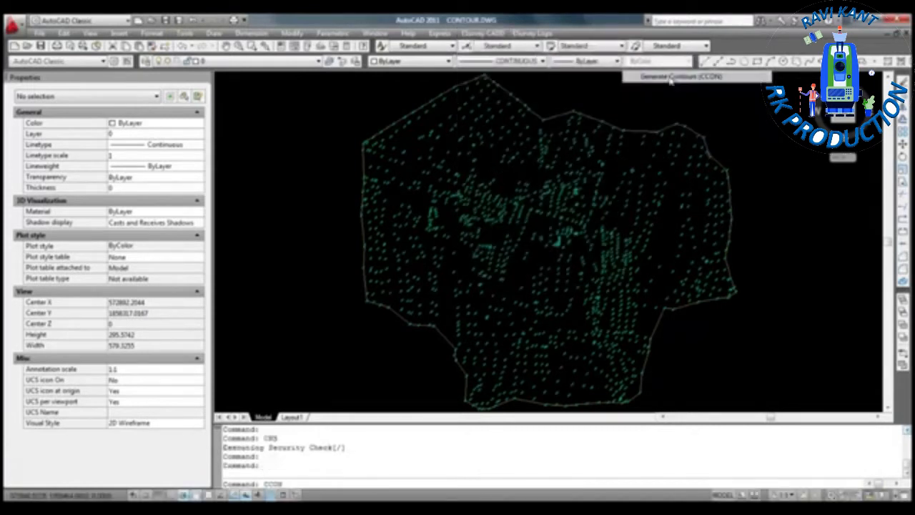
{"action": "scroll", "coordinate": [356, 97], "scroll_direction": "down", "scroll_amount": 4}
{"action": "left_click", "coordinate": [339, 83]}
{"action": "left_click", "coordinate": [589, 275]}
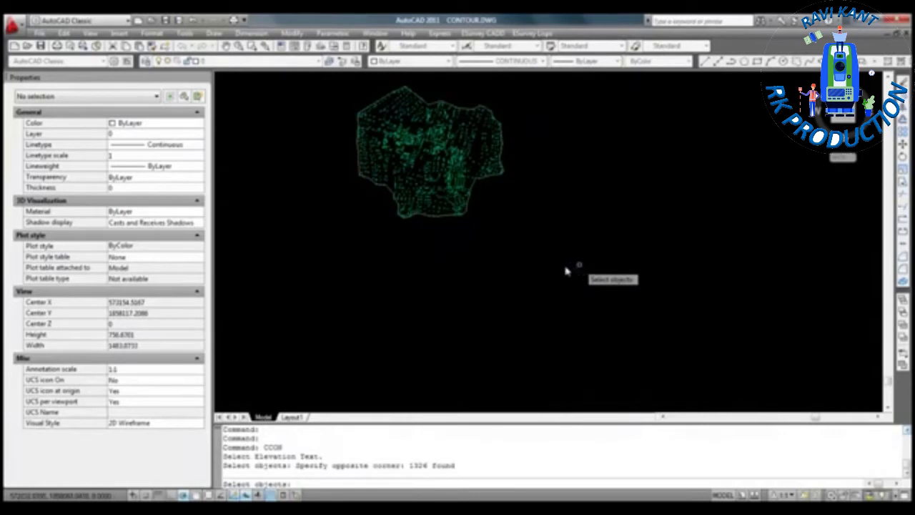
{"action": "key", "text": "Return"}
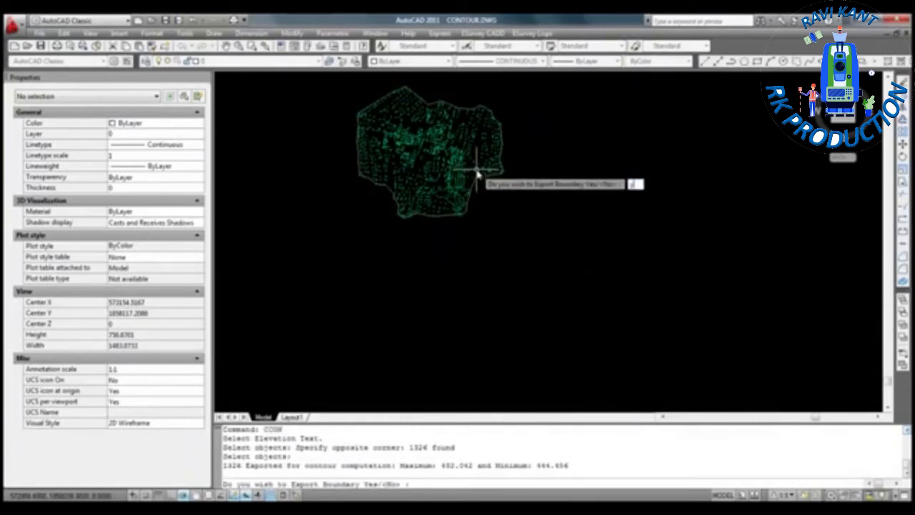
Answer Yes to exporting the boundary and select the closed outer site polyline to generate the contours.
{"action": "type", "text": "y"}
{"action": "key", "text": "Return"}
{"action": "scroll", "coordinate": [472, 183], "scroll_direction": "up", "scroll_amount": 4}
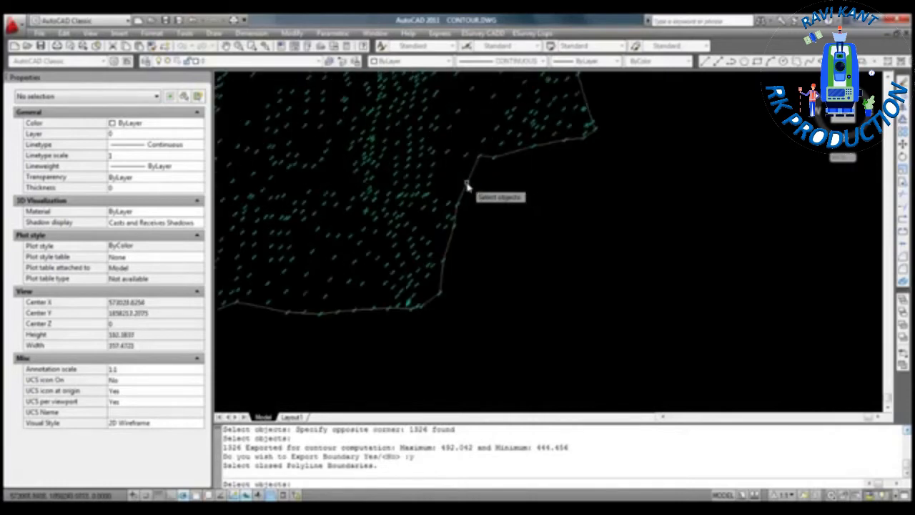
{"action": "left_click", "coordinate": [466, 185]}
{"action": "key", "text": "Return"}
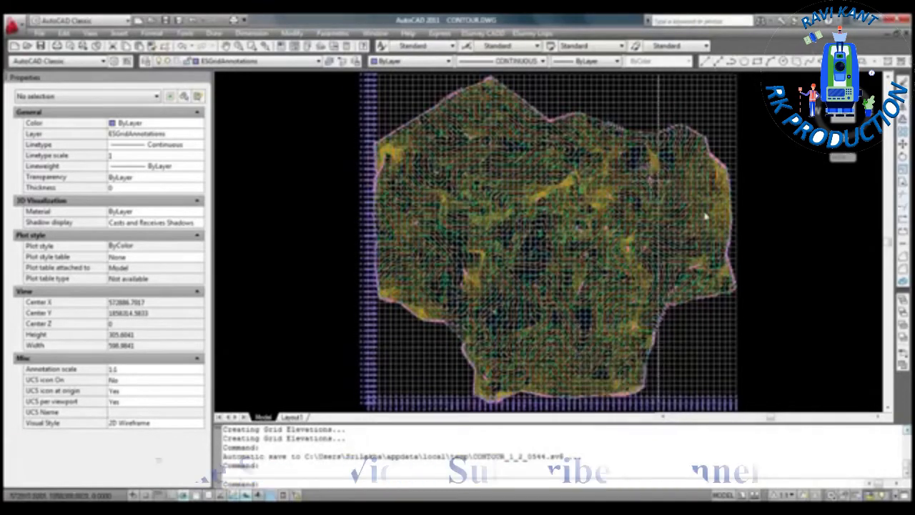
Examine the generated contour lines, grid lines and grid elevations across the site.
{"action": "scroll", "coordinate": [399, 180], "scroll_direction": "up", "scroll_amount": 9}
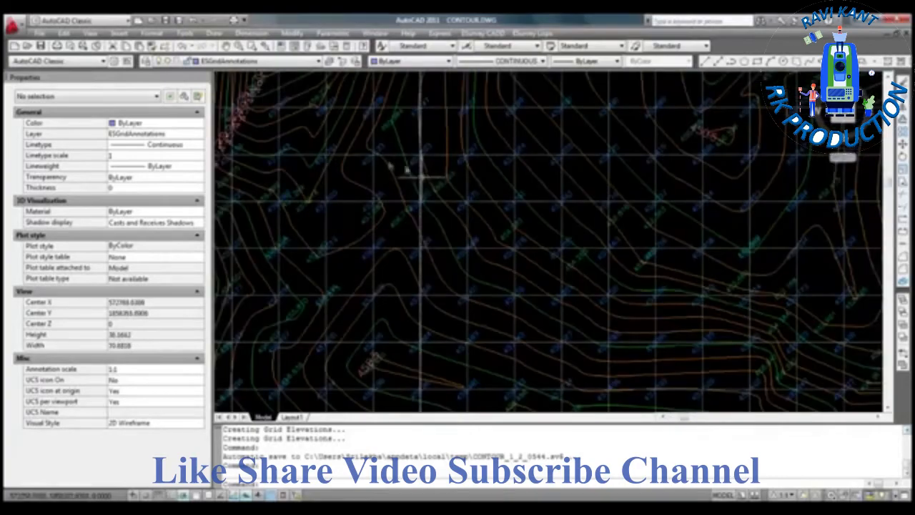
{"action": "scroll", "coordinate": [448, 183], "scroll_direction": "down", "scroll_amount": 5}
{"action": "scroll", "coordinate": [692, 194], "scroll_direction": "up", "scroll_amount": 9}
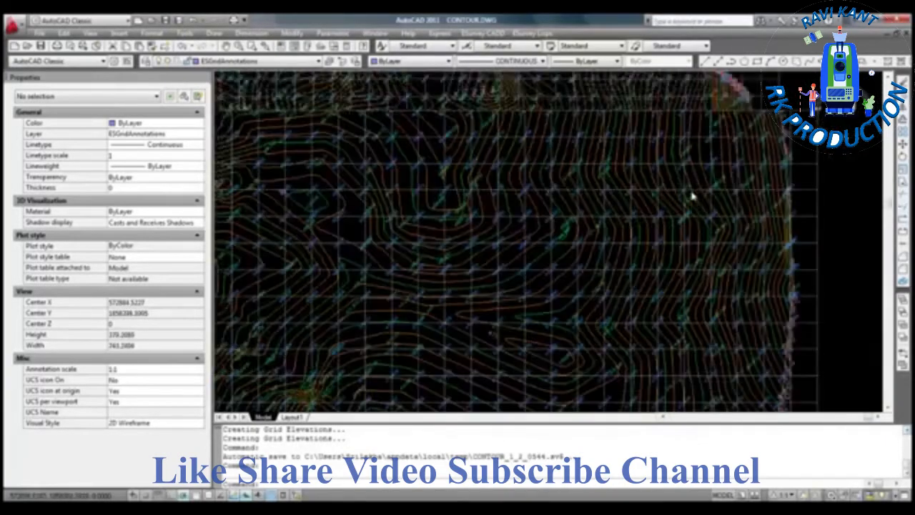
{"action": "scroll", "coordinate": [792, 170], "scroll_direction": "down", "scroll_amount": 4}
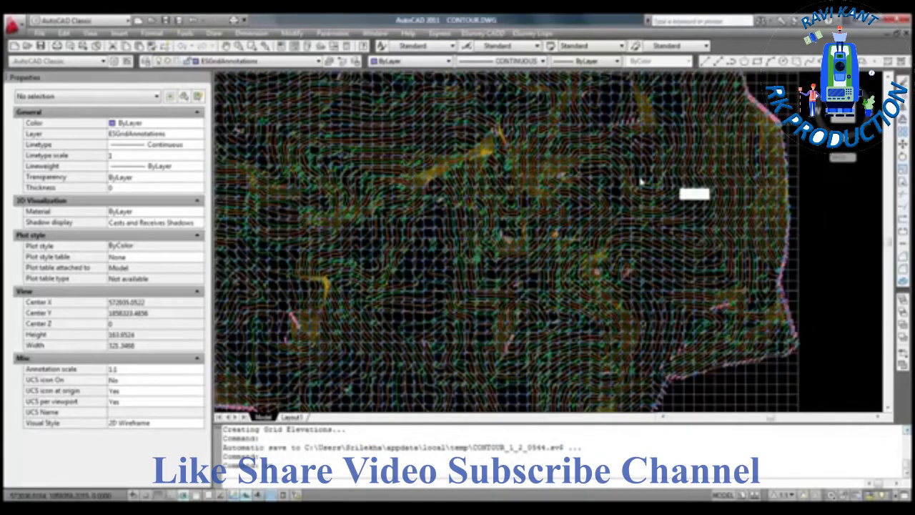
{"action": "scroll", "coordinate": [641, 182], "scroll_direction": "down", "scroll_amount": 2}
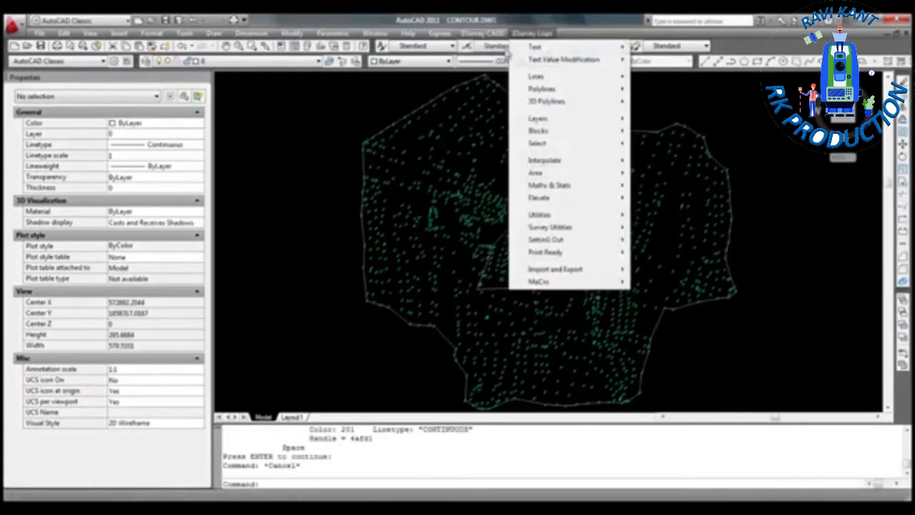
Apply contour settings with 3D Surface output and Include Empty Area within Boundary enabled, and close them.
{"action": "left_click", "coordinate": [485, 33]}
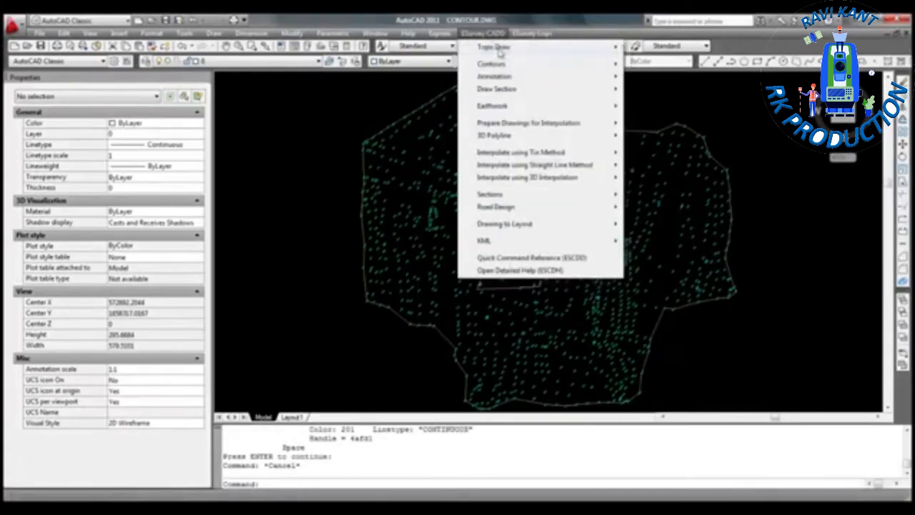
{"action": "mouse_move", "coordinate": [524, 63]}
{"action": "left_click", "coordinate": [654, 65]}
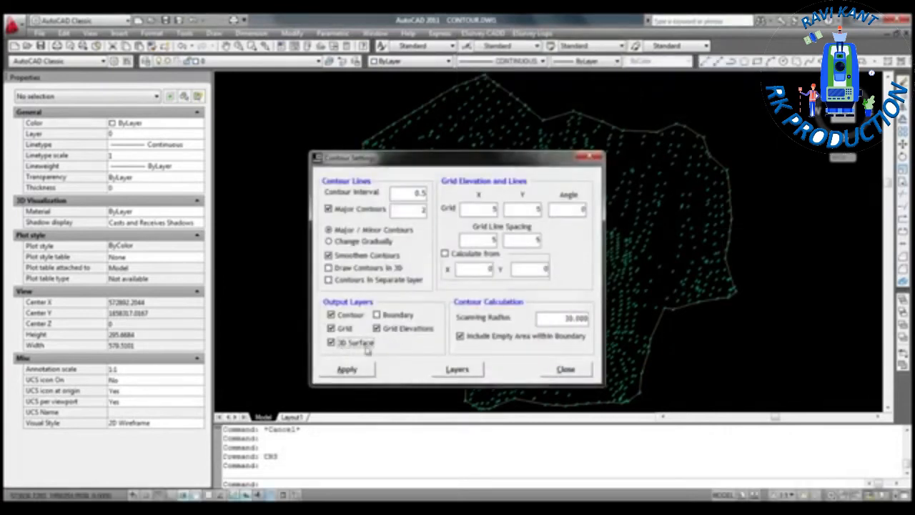
{"action": "left_click", "coordinate": [359, 374]}
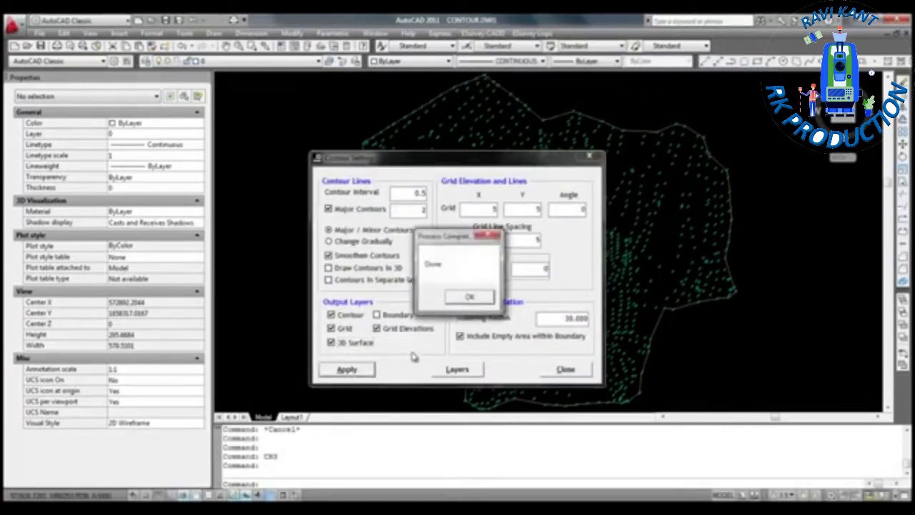
{"action": "left_click", "coordinate": [467, 296]}
{"action": "left_click", "coordinate": [558, 372]}
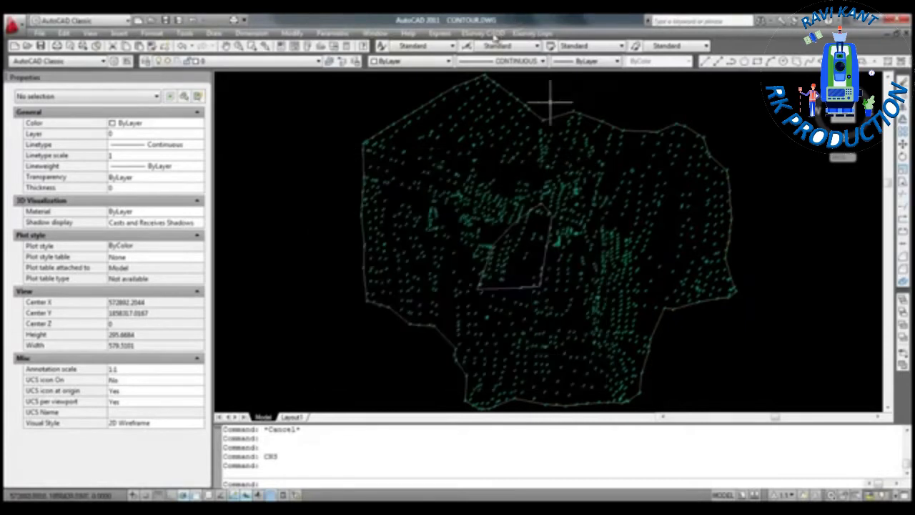
Run the contour generation again on the drawing with the inner polygon and select all the elevation texts.
{"action": "left_click", "coordinate": [494, 33]}
{"action": "mouse_move", "coordinate": [536, 68]}
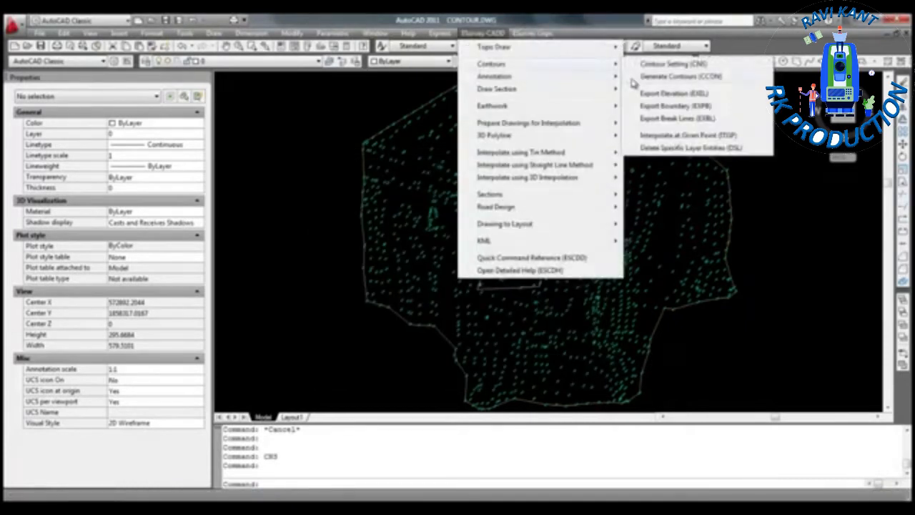
{"action": "left_click", "coordinate": [640, 77]}
{"action": "left_click", "coordinate": [313, 93]}
{"action": "scroll", "coordinate": [786, 293], "scroll_direction": "down", "scroll_amount": 1}
{"action": "scroll", "coordinate": [783, 301], "scroll_direction": "down", "scroll_amount": 1}
{"action": "left_click", "coordinate": [769, 353]}
{"action": "left_click", "coordinate": [642, 194]}
{"action": "left_click", "coordinate": [680, 221]}
{"action": "key", "text": "Return"}
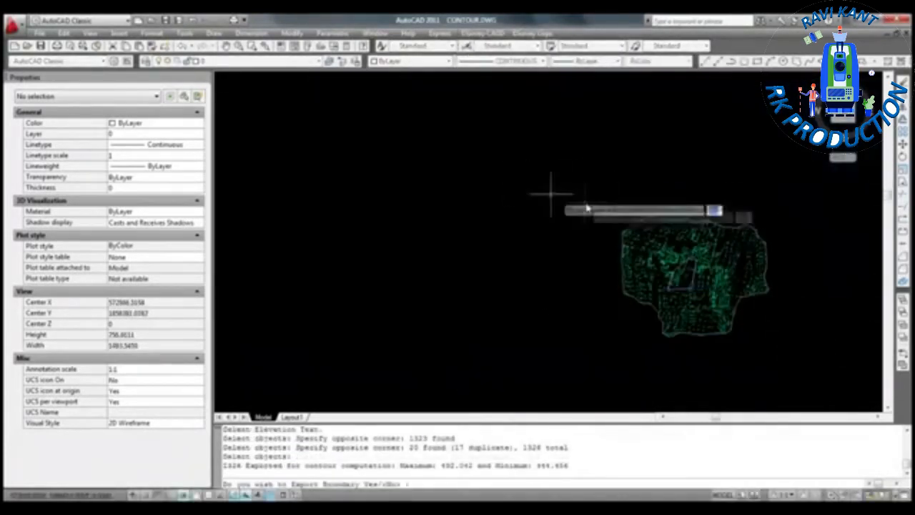
Choose to export the boundary and select the closed boundary polylines to generate contours and the 3D surface.
{"action": "key", "text": "y"}
{"action": "key", "text": "Return"}
{"action": "scroll", "coordinate": [672, 269], "scroll_direction": "up", "scroll_amount": 3}
{"action": "left_click", "coordinate": [471, 255]}
{"action": "left_click", "coordinate": [476, 179]}
{"action": "scroll", "coordinate": [358, 196], "scroll_direction": "down", "scroll_amount": 2}
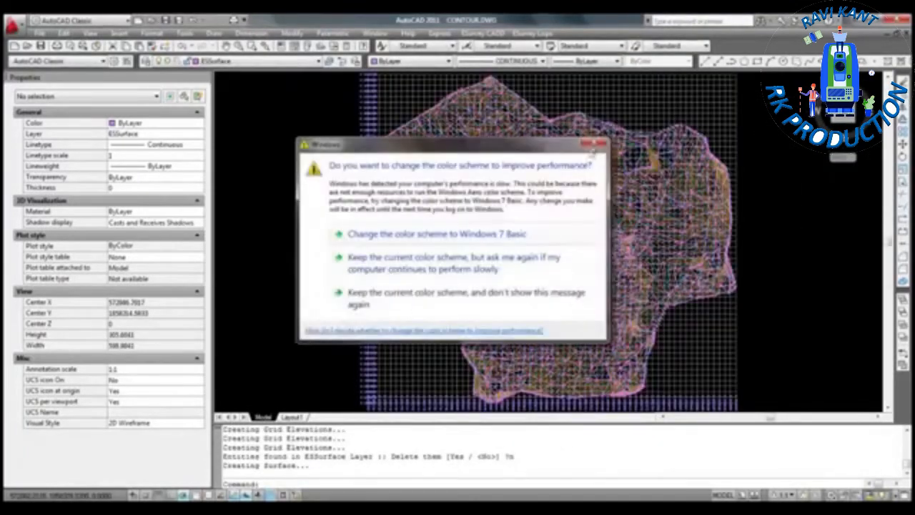
Dismiss the Windows color scheme message and shade the generated 3D surface.
{"action": "key", "text": "Escape"}
{"action": "scroll", "coordinate": [527, 241], "scroll_direction": "up", "scroll_amount": 3}
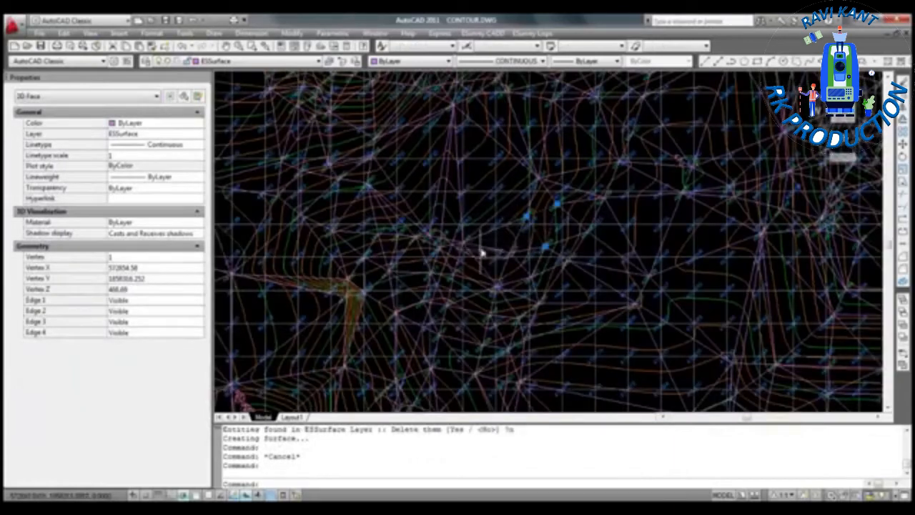
{"action": "scroll", "coordinate": [501, 236], "scroll_direction": "down", "scroll_amount": 5}
{"action": "key", "text": "Escape"}
{"action": "type", "text": "shade"}
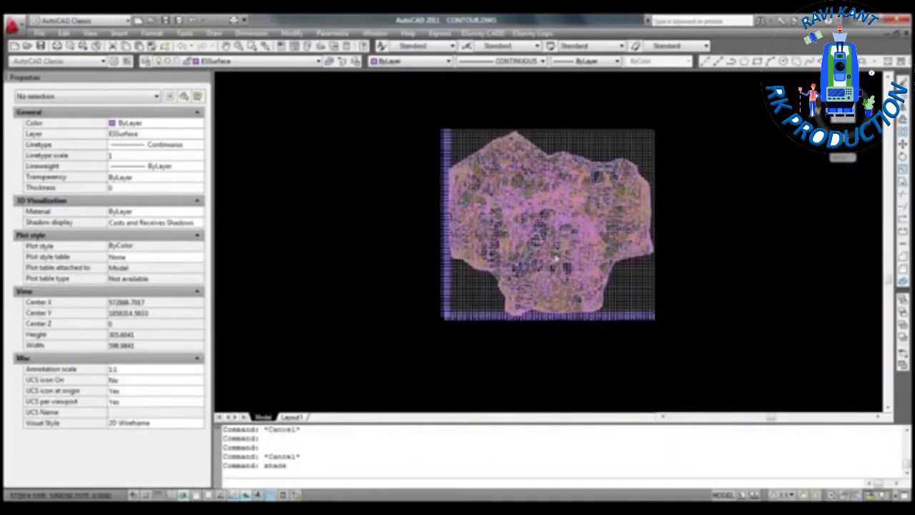
{"action": "key", "text": "Return"}
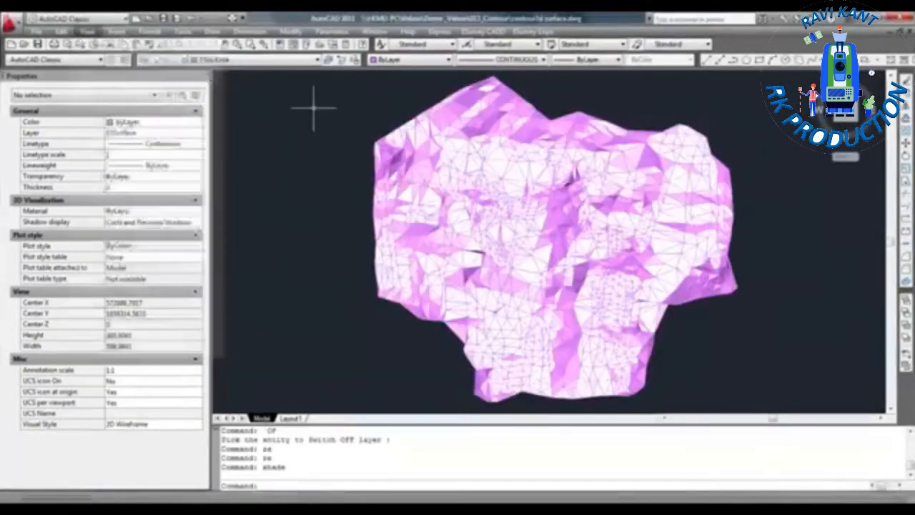
Orbit the shaded surface freely in 3D to view the terrain from an oblique angle.
{"action": "left_click", "coordinate": [87, 31]}
{"action": "mouse_move", "coordinate": [107, 138]}
{"action": "left_click", "coordinate": [255, 151]}
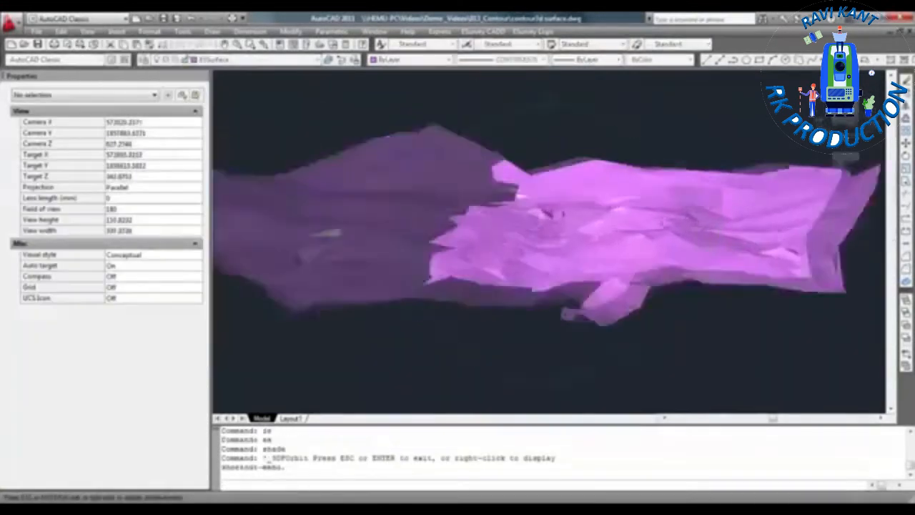
Examine the shaded 3D surface up close and from another orbit angle.
{"action": "scroll", "coordinate": [549, 241], "scroll_direction": "up", "scroll_amount": 5}
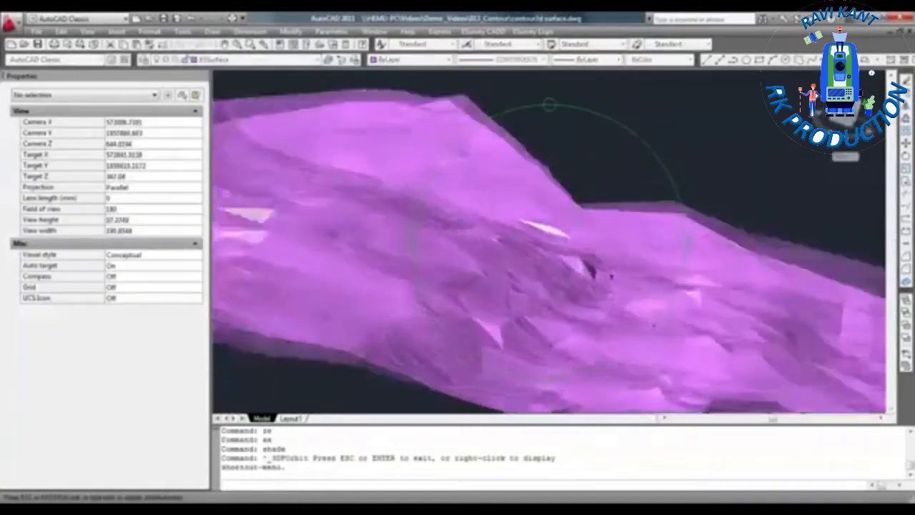
{"action": "mouse_move", "coordinate": [549, 241]}
{"action": "left_mouse_down"}
{"action": "mouse_move", "coordinate": [600, 236]}
{"action": "mouse_move", "coordinate": [636, 254]}
{"action": "mouse_move", "coordinate": [607, 222]}
{"action": "mouse_move", "coordinate": [528, 187]}
{"action": "left_mouse_up"}
{"action": "scroll", "coordinate": [637, 254], "scroll_direction": "down", "scroll_amount": 3}
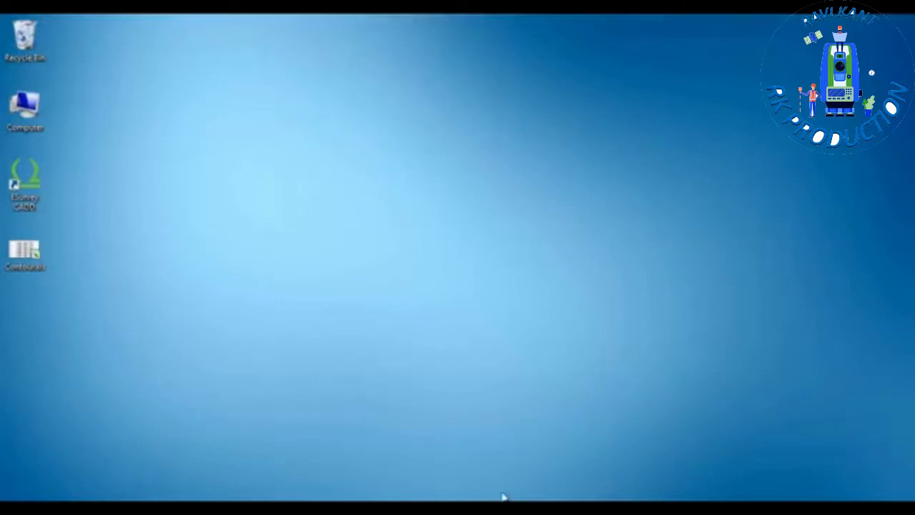
Switch to ESurvey CADD and create a Topo Draw / Contours / Earthwork file named Contour Sample in d:\ESP FILES.
{"action": "left_click", "coordinate": [474, 506]}
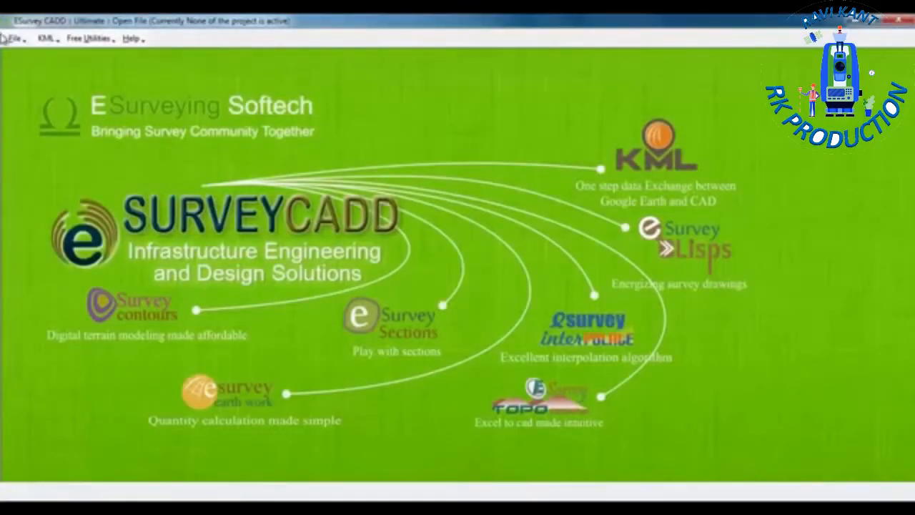
{"action": "left_click", "coordinate": [14, 38]}
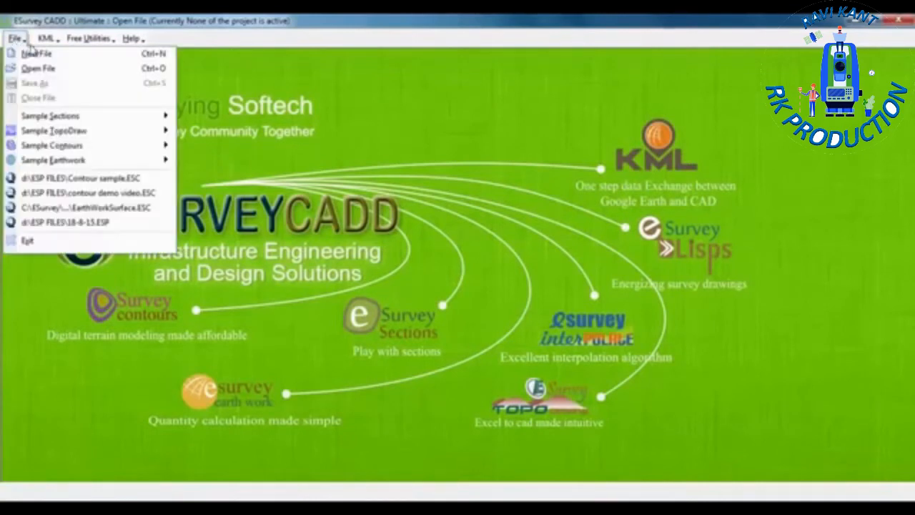
{"action": "left_click", "coordinate": [29, 52]}
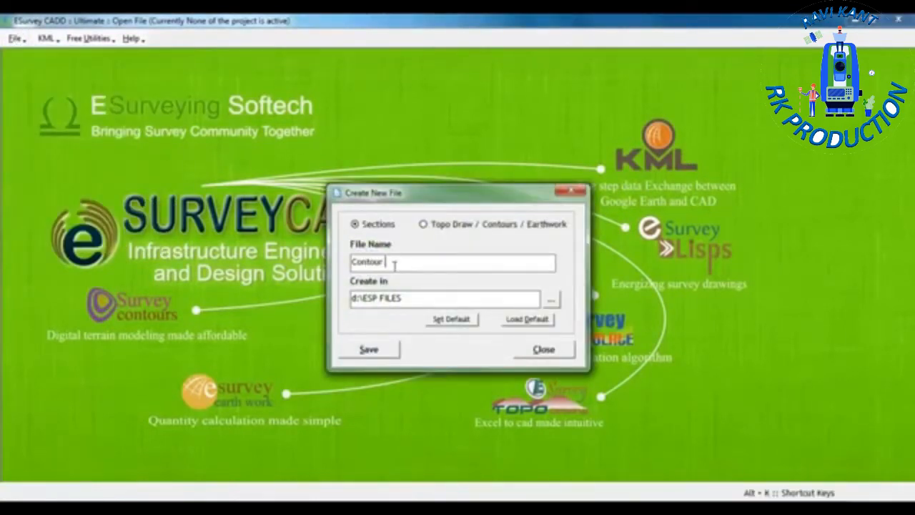
{"action": "left_click", "coordinate": [468, 227]}
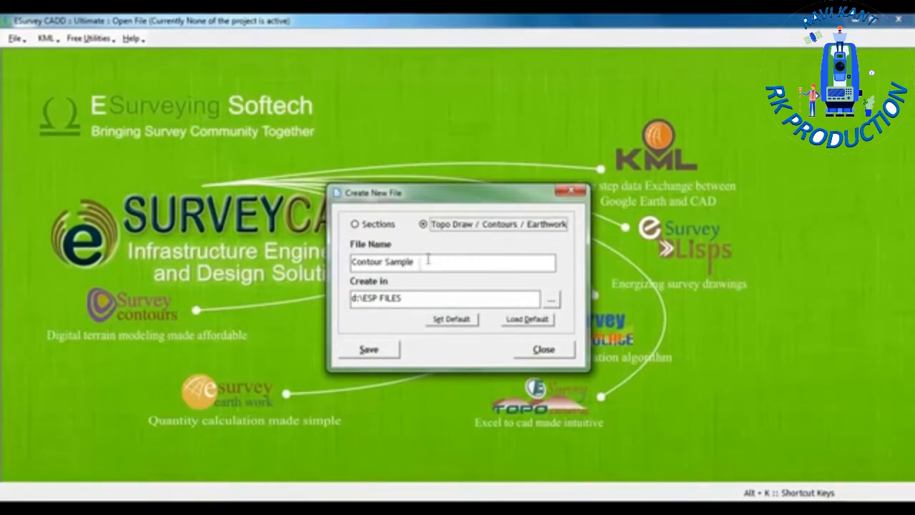
{"action": "left_click", "coordinate": [370, 350]}
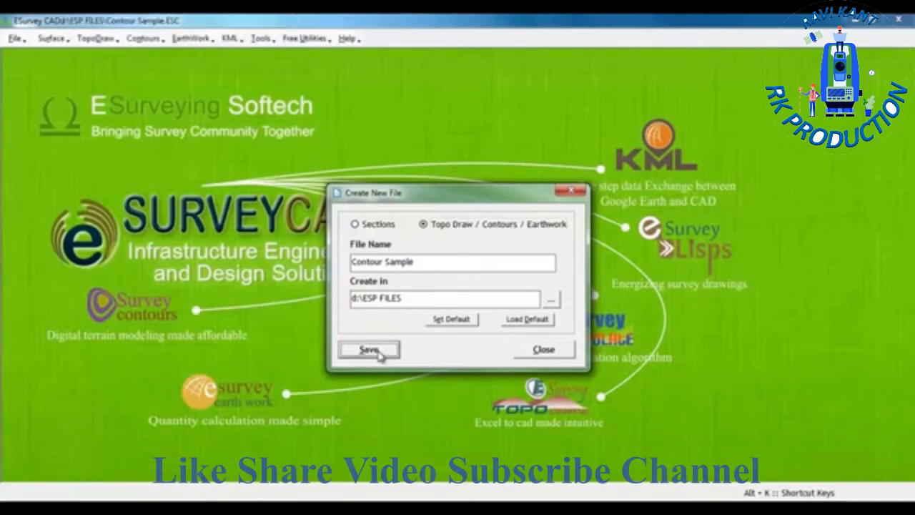
{"action": "key", "text": "Return"}
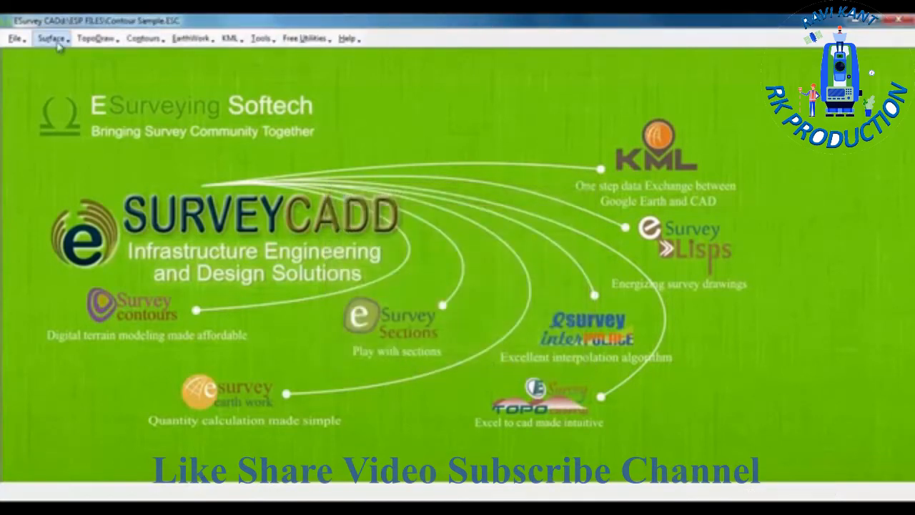
Start a surface data import and choose the Contour.xls file on the Desktop as the source.
{"action": "left_click", "coordinate": [505, 503]}
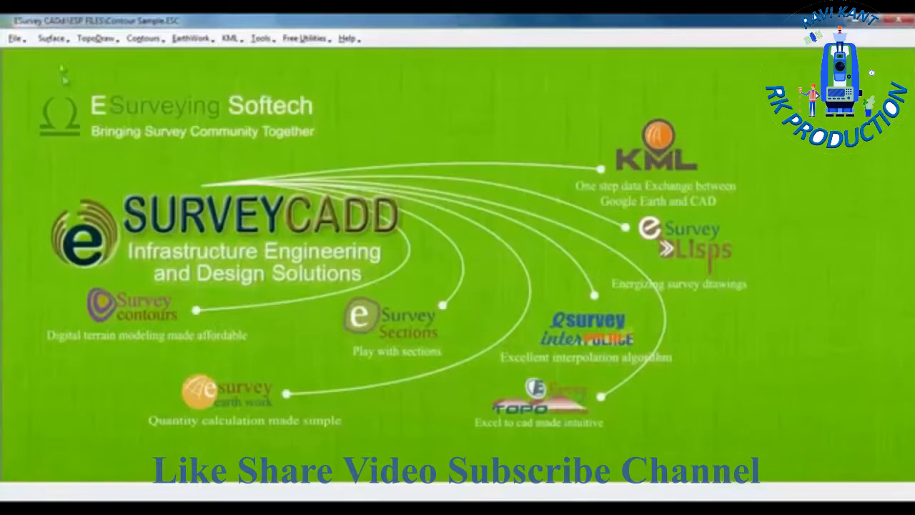
{"action": "left_click", "coordinate": [52, 37]}
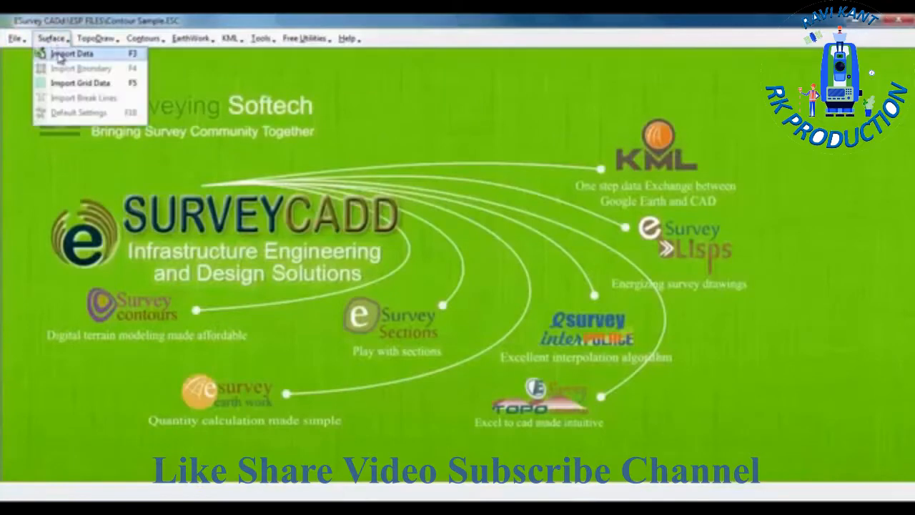
{"action": "left_click", "coordinate": [61, 56]}
{"action": "left_click", "coordinate": [511, 350]}
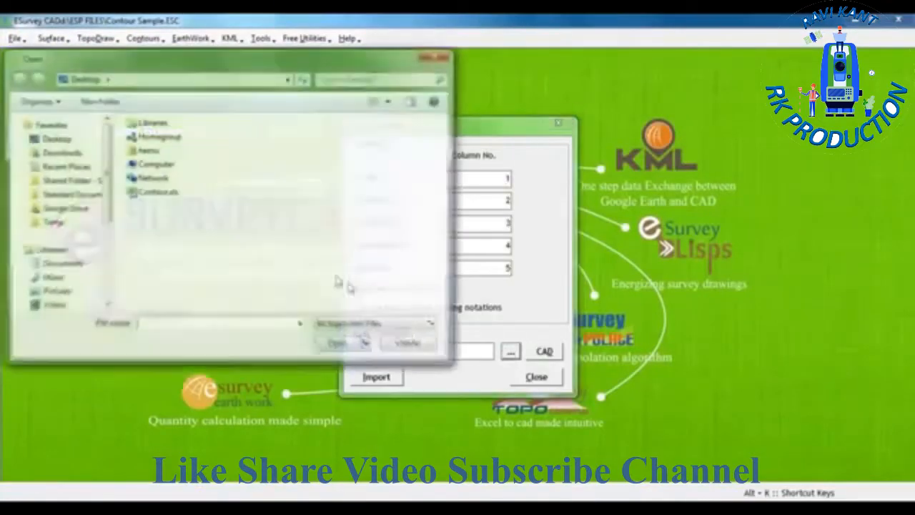
{"action": "double_click", "coordinate": [152, 191]}
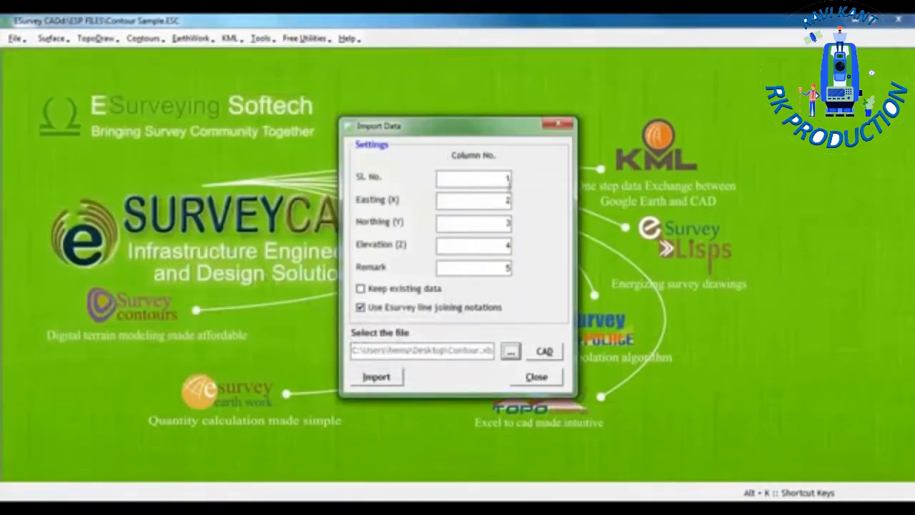
Import the points with Sl. No., Easting, Northing, Elevation and Remark mapped to columns 1 to 5, and close the import dialog.
{"action": "left_click", "coordinate": [508, 180]}
{"action": "left_click", "coordinate": [500, 201]}
{"action": "left_click", "coordinate": [492, 265]}
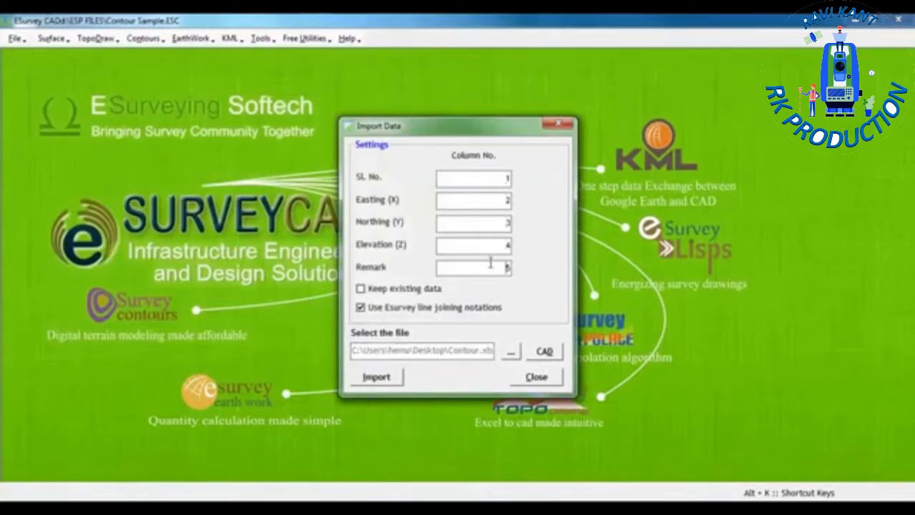
{"action": "left_click", "coordinate": [384, 382]}
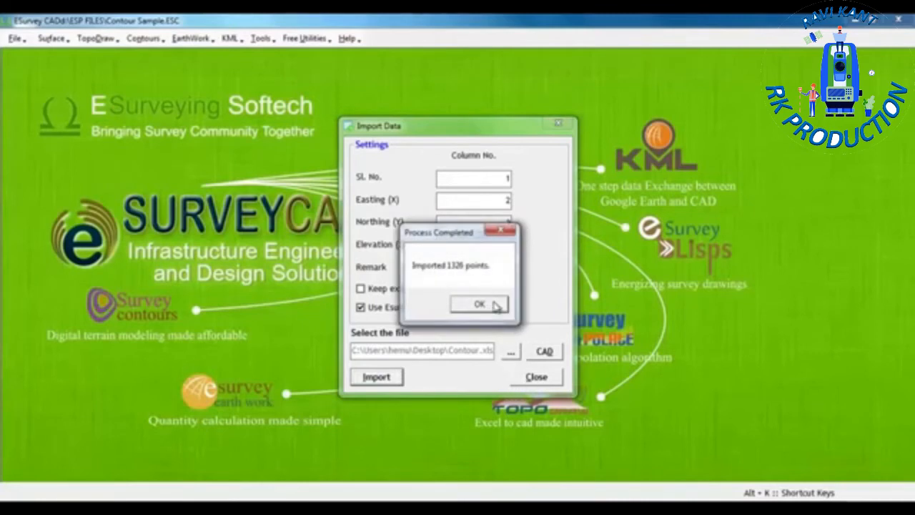
{"action": "left_click", "coordinate": [496, 306]}
{"action": "left_click", "coordinate": [535, 377]}
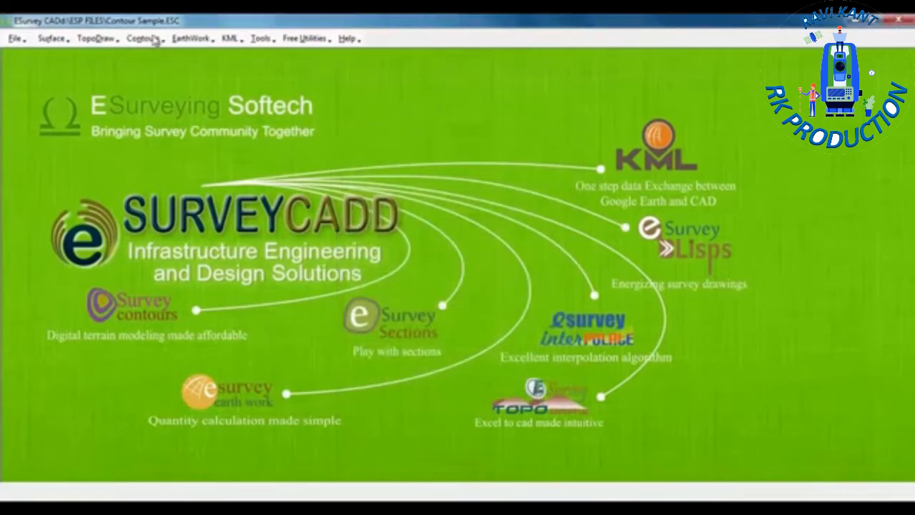
Open the Contours Map for the imported data and set the scanning radius to 50.
{"action": "left_click", "coordinate": [48, 41]}
{"action": "left_click", "coordinate": [228, 125]}
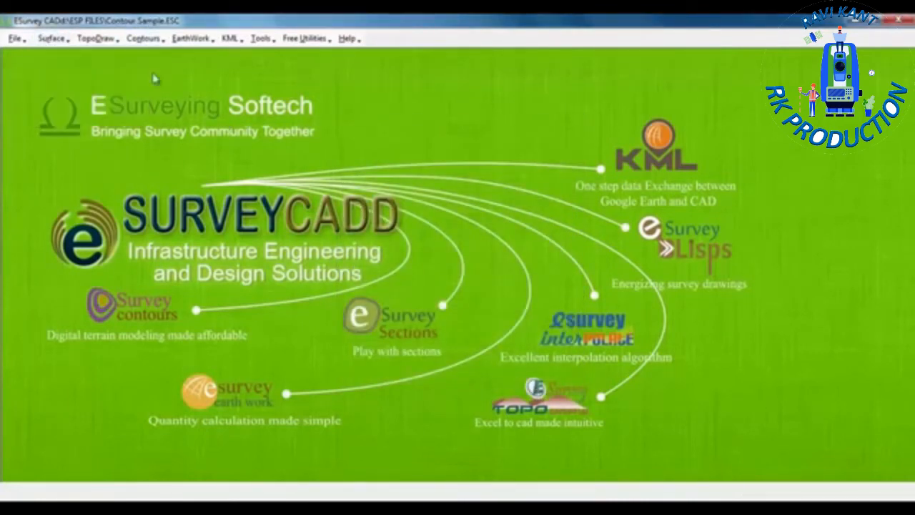
{"action": "left_click", "coordinate": [143, 38]}
{"action": "left_click", "coordinate": [157, 55]}
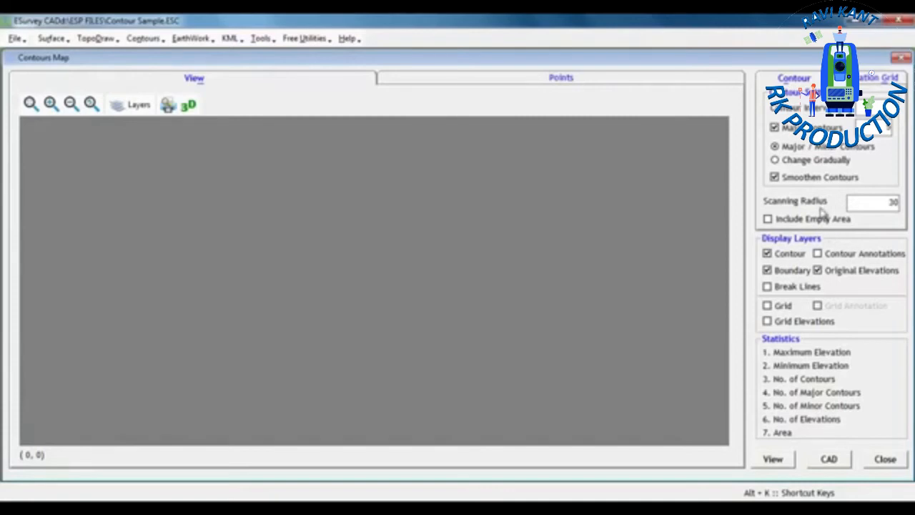
{"action": "double_click", "coordinate": [892, 203]}
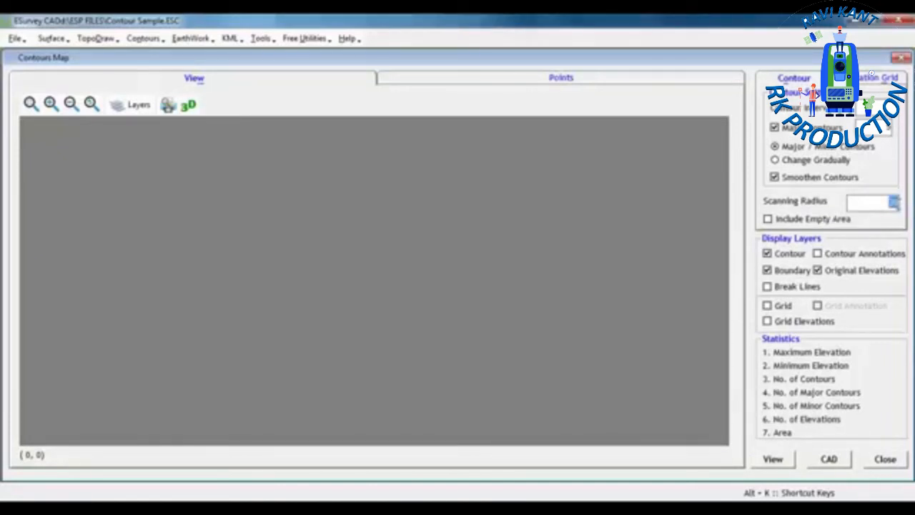
{"action": "type", "text": "50"}
{"action": "left_click", "coordinate": [852, 77]}
{"action": "left_click", "coordinate": [805, 80]}
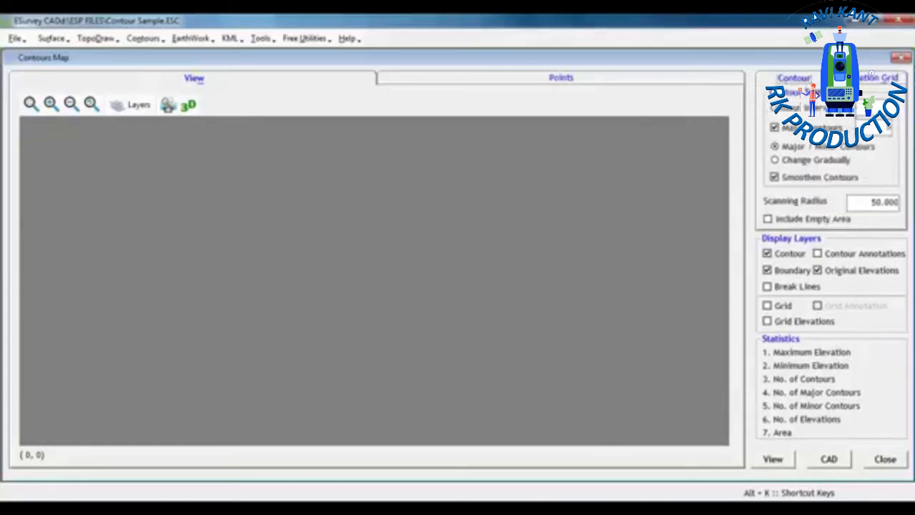
{"action": "left_click", "coordinate": [869, 201]}
Set the elevation grid interval and grid line spacing to 5 in both X and Y.
{"action": "left_click", "coordinate": [872, 74]}
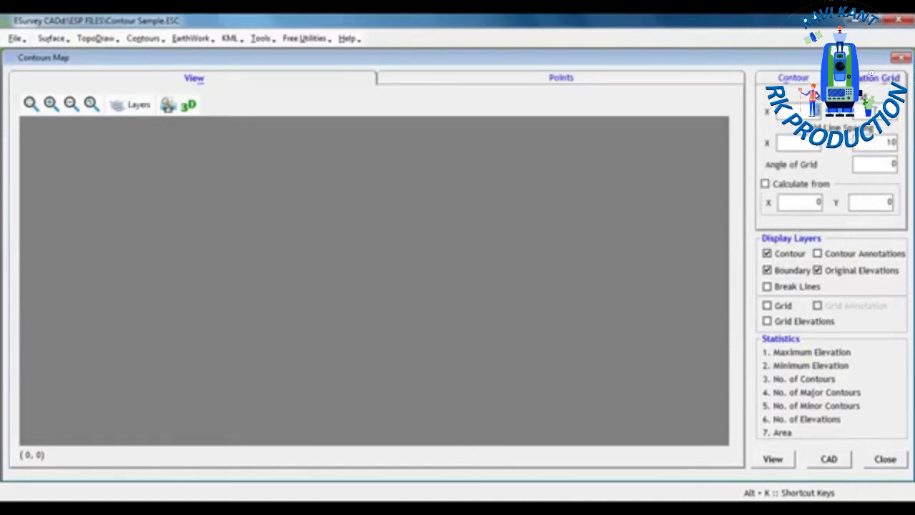
{"action": "left_click", "coordinate": [802, 142]}
{"action": "type", "text": "5"}
{"action": "left_click", "coordinate": [801, 202]}
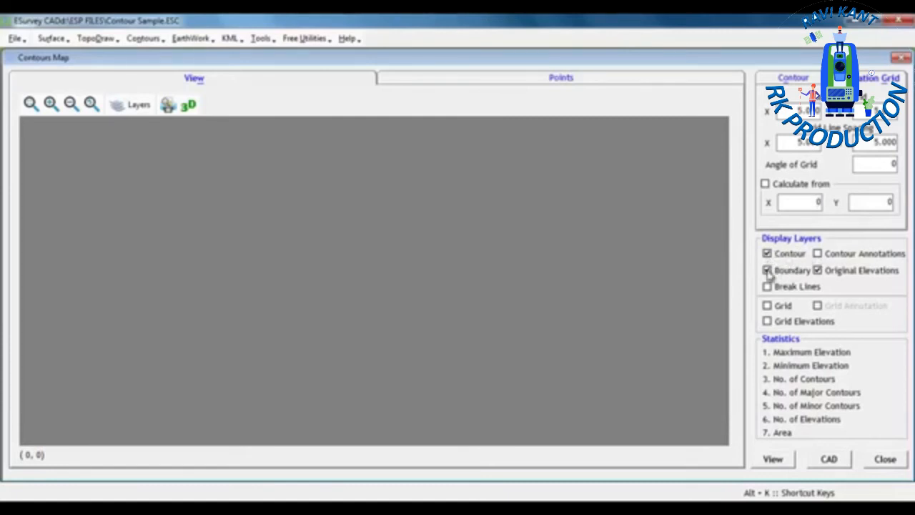
Enable the Contour Annotations, Grid and Grid Elevations display layers and generate the contour map view.
{"action": "left_click", "coordinate": [818, 254]}
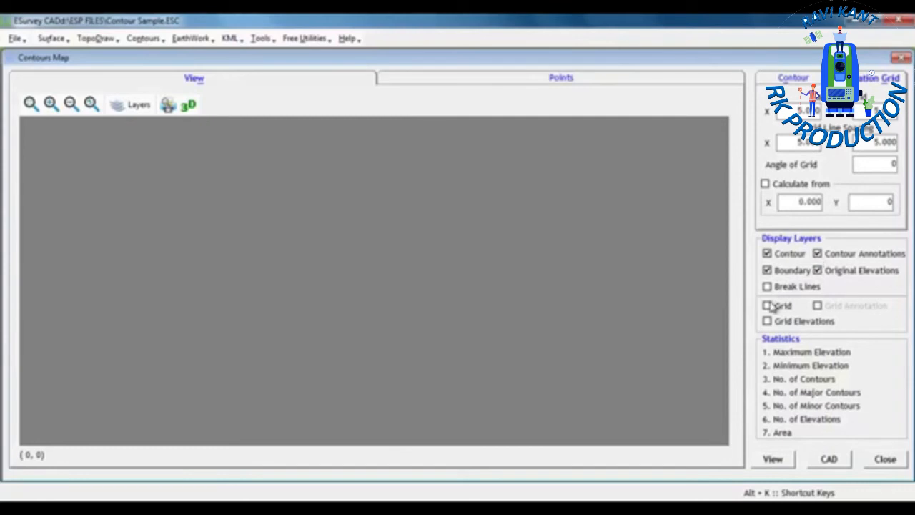
{"action": "left_click", "coordinate": [767, 306]}
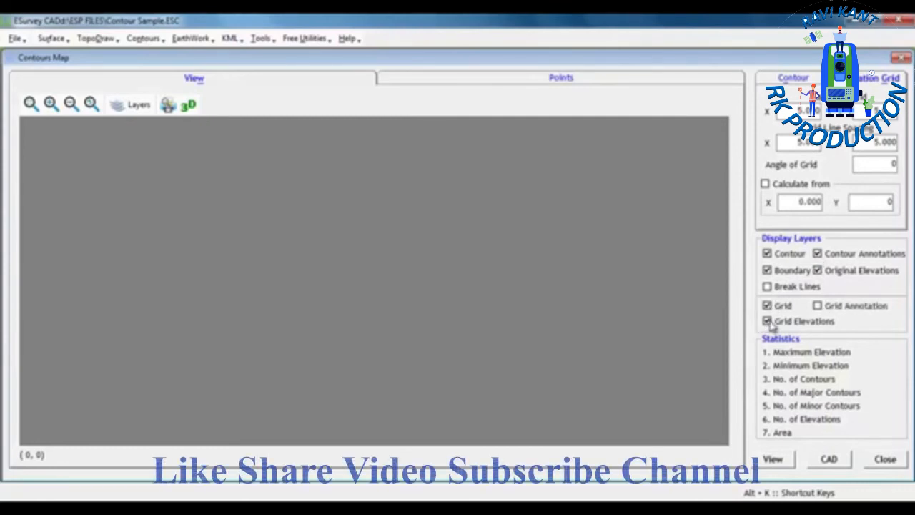
{"action": "left_click", "coordinate": [774, 459]}
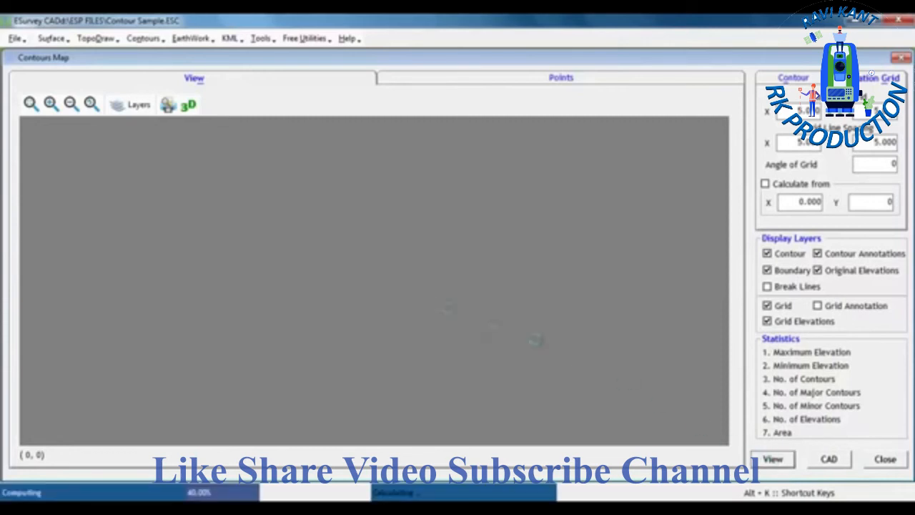